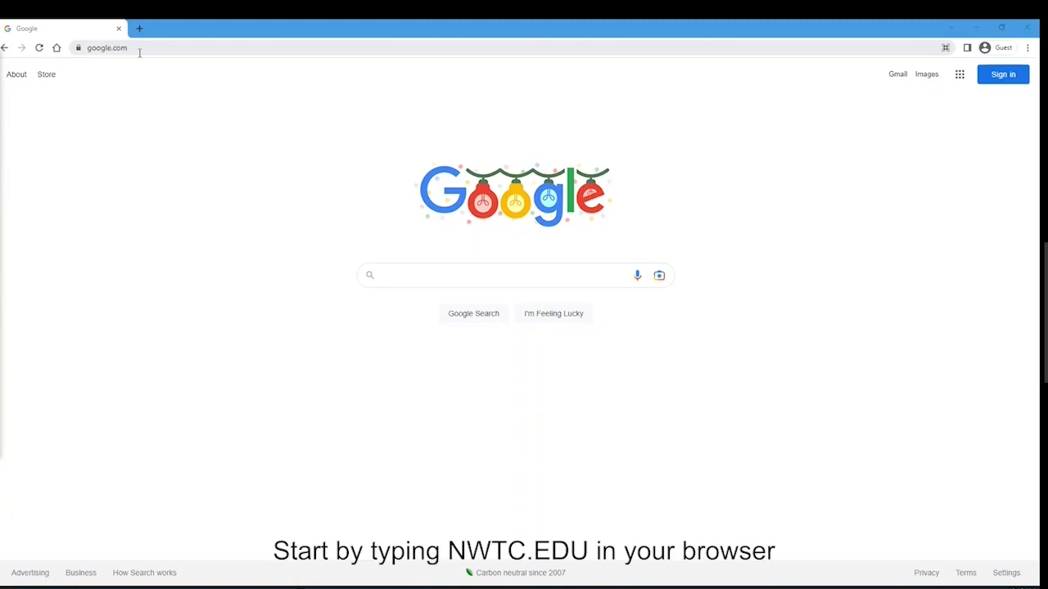
- Go to the NWTC college website at nwtc.edu
click(138, 49)
text(nwtc.edu)
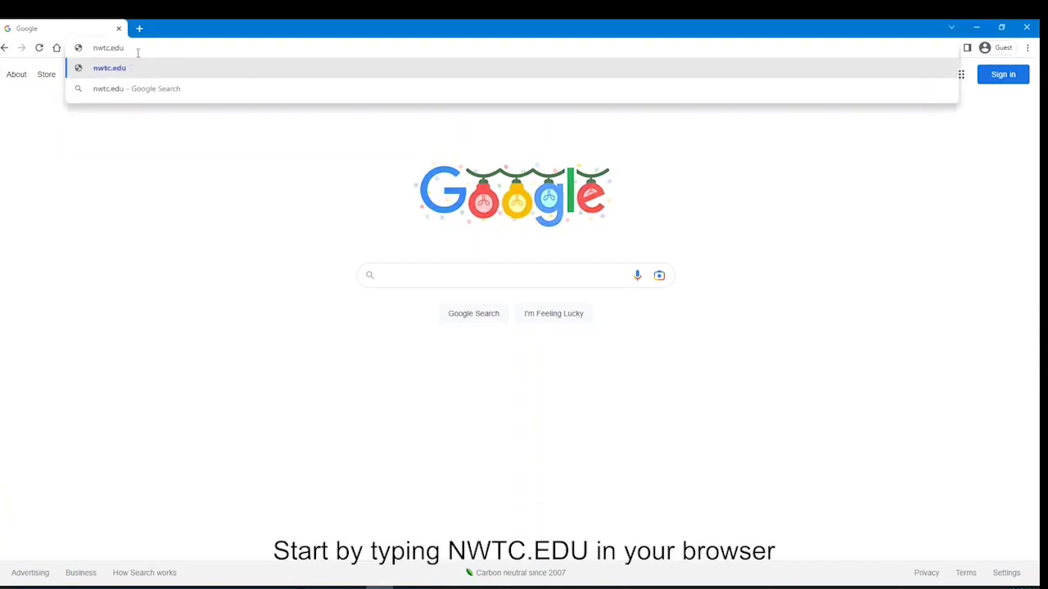
key(Return)
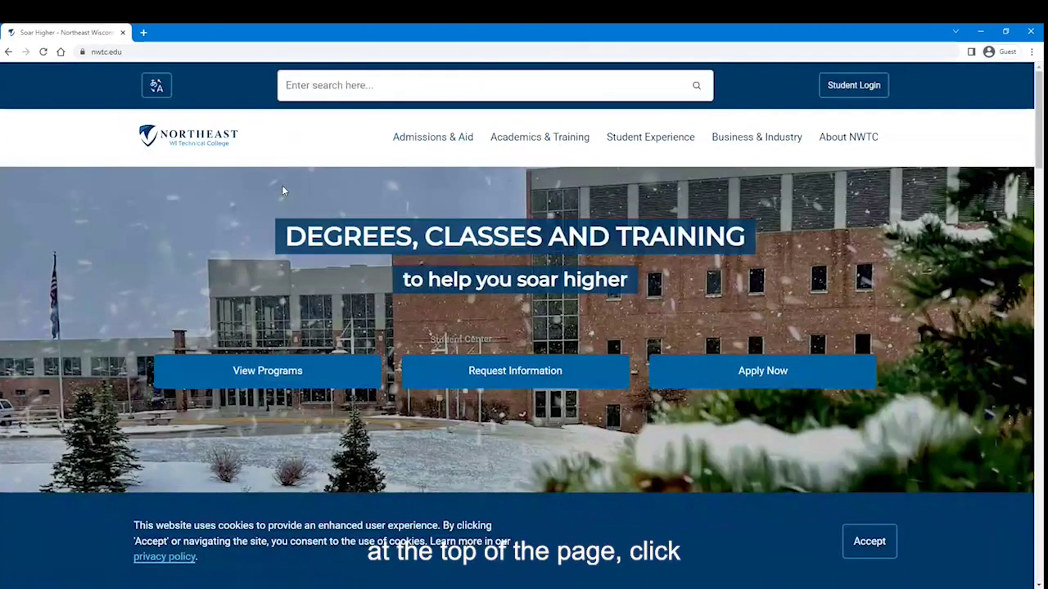
- Follow Student Login to the Canvas link under Technology Resources to reach the NWTC sign-in page
click(850, 95)
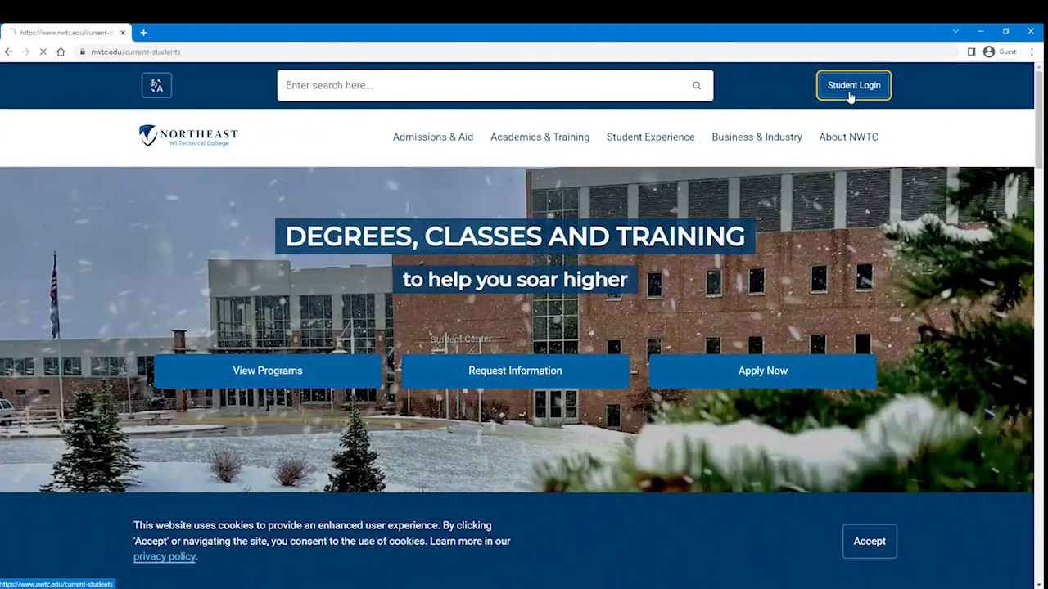
scroll(855, 143, down, 8)
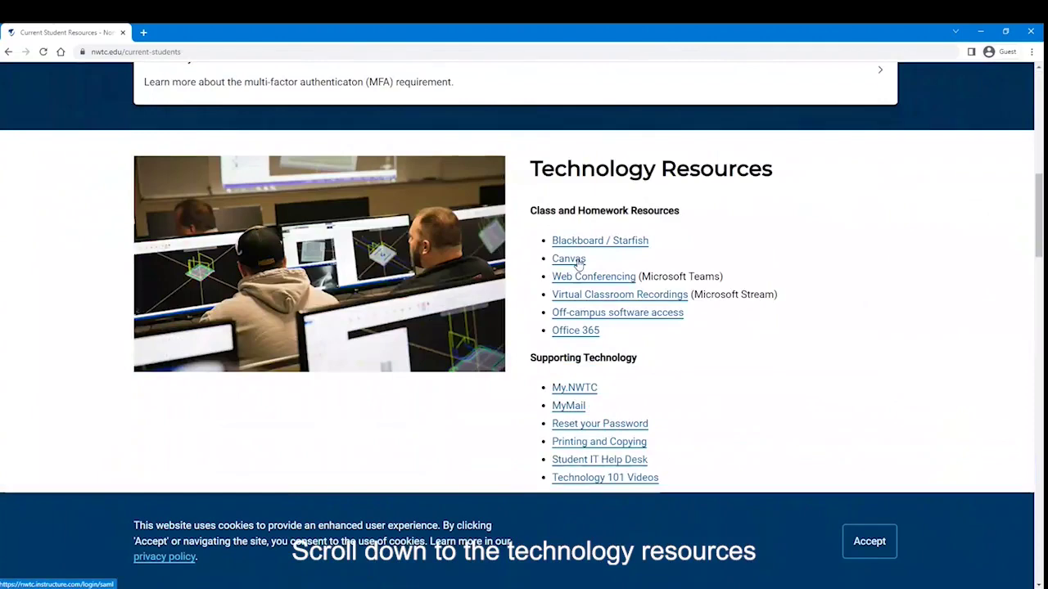
click(579, 262)
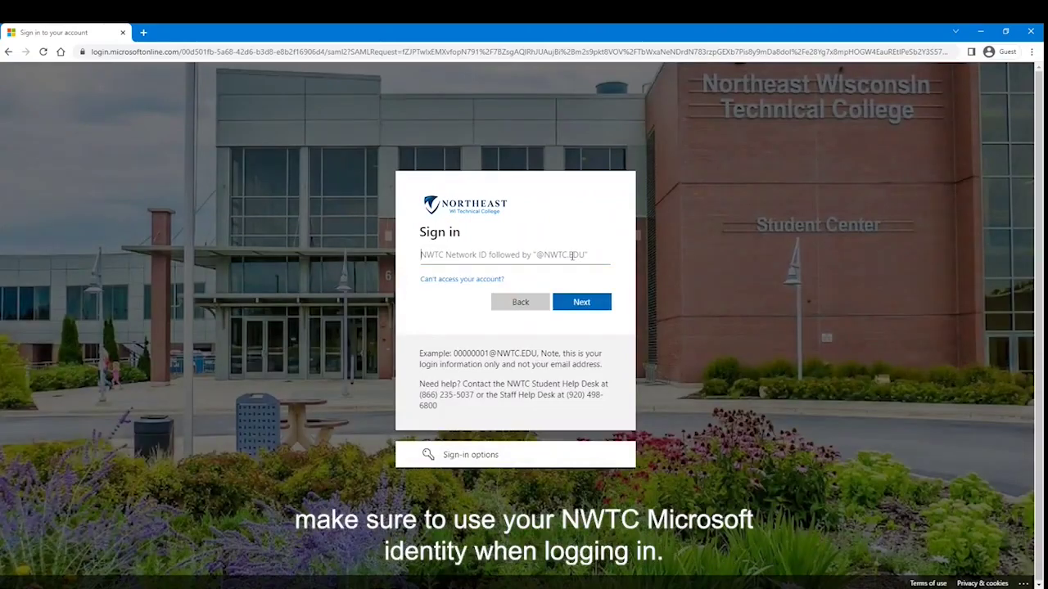
- Sign in to Canvas with the student's NWTC network ID and account password
key(ctrl+v)
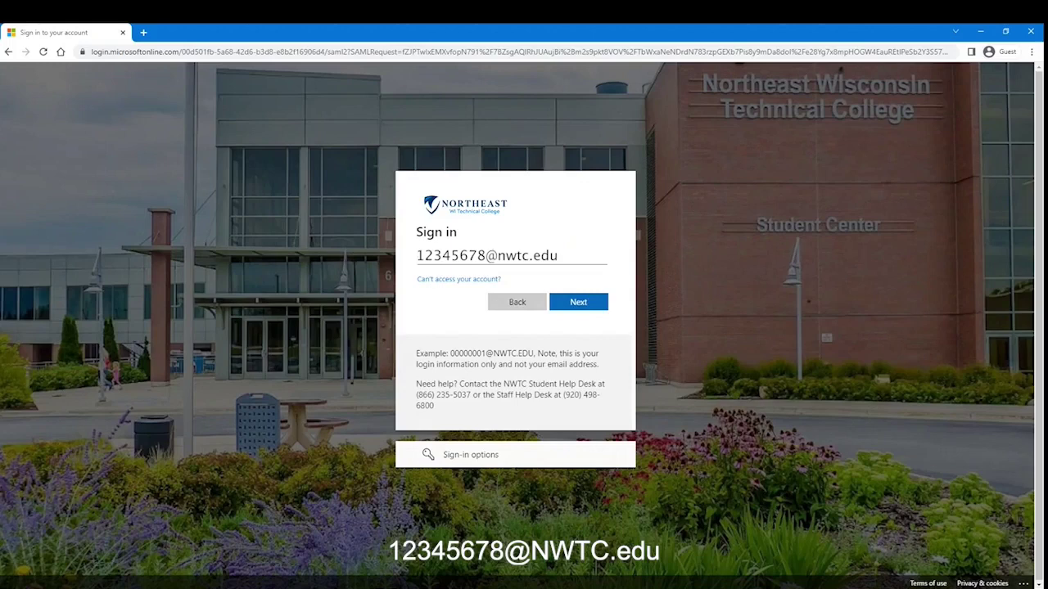
key(Return)
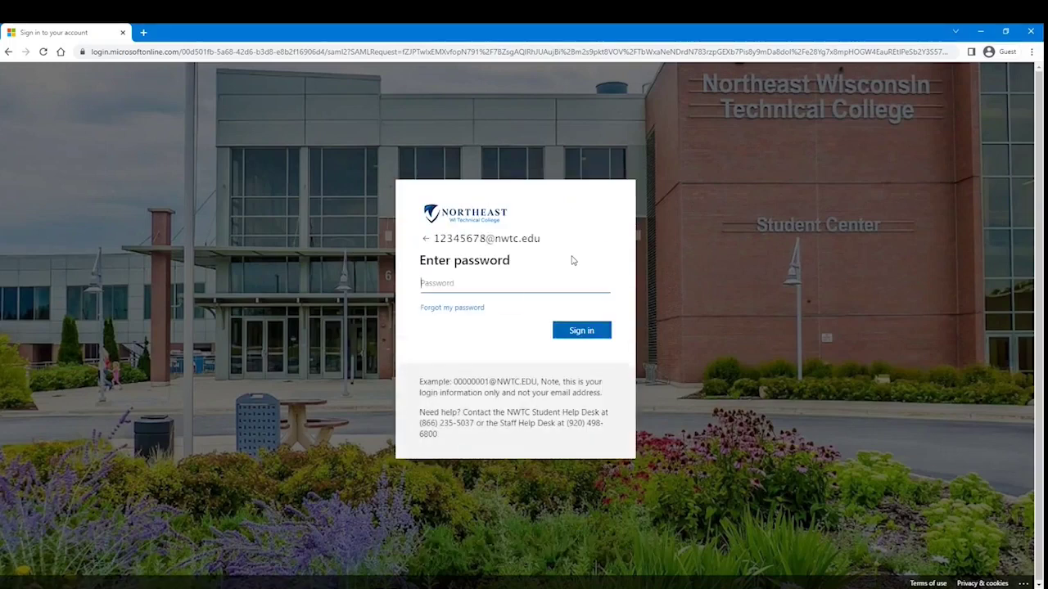
text(••••••)
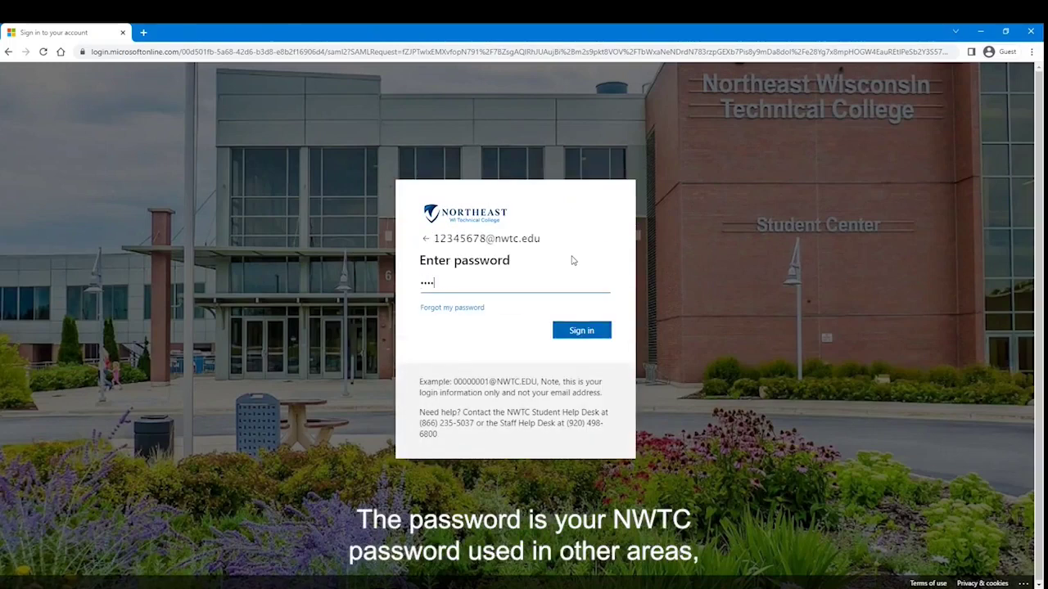
text(••••)
key(Return)
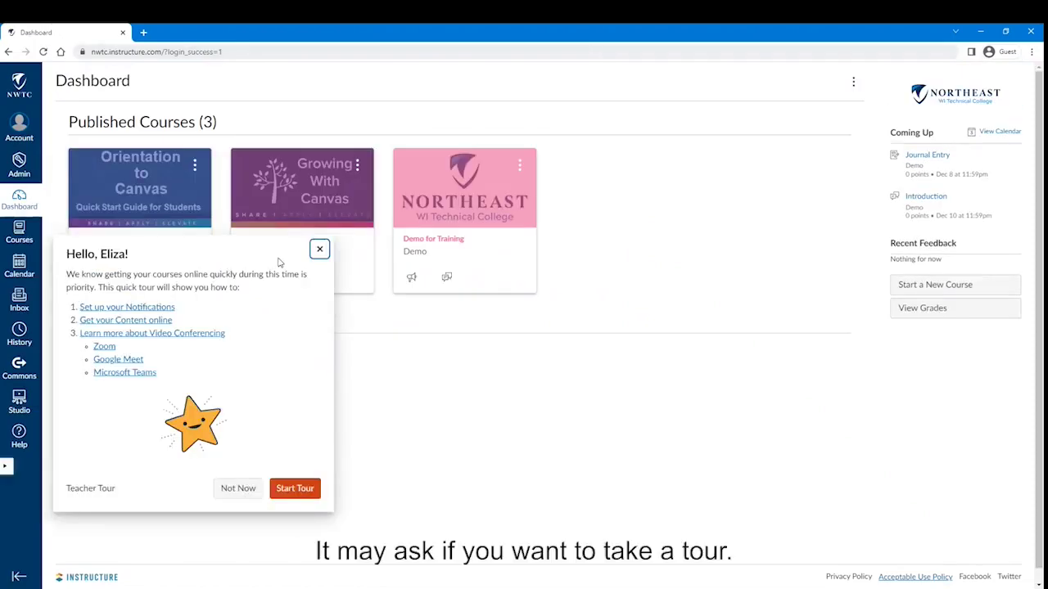
- Dismiss the welcome tour offer and its 'Come back later!' reminder
click(319, 249)
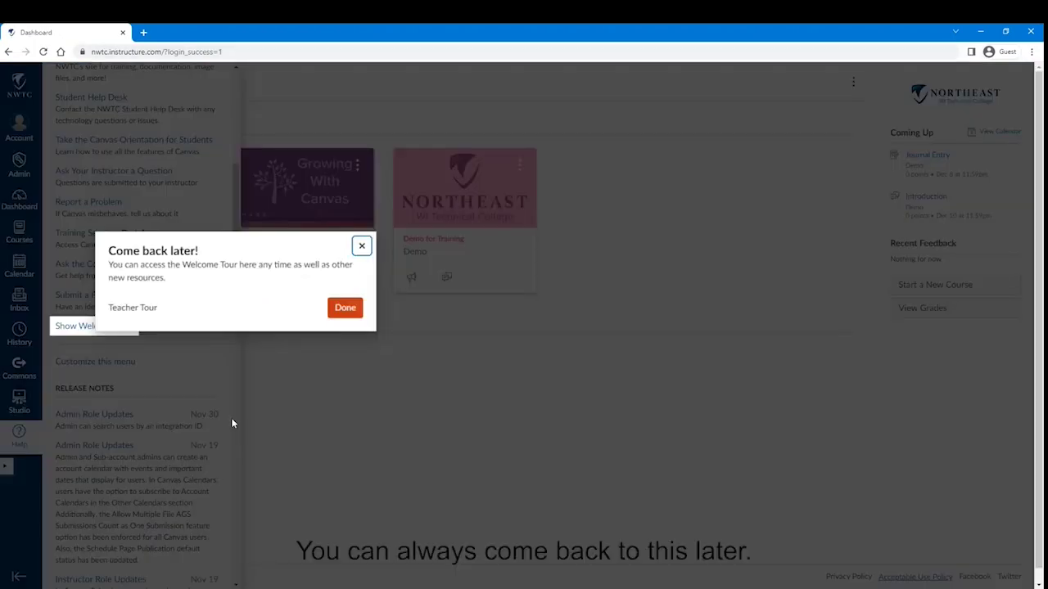
click(395, 393)
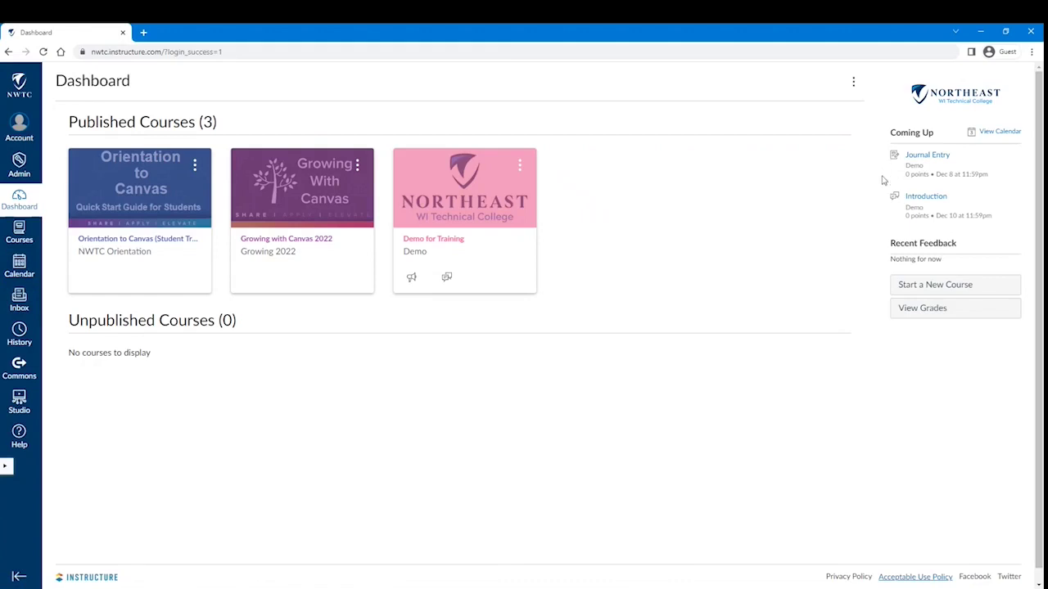
click(853, 82)
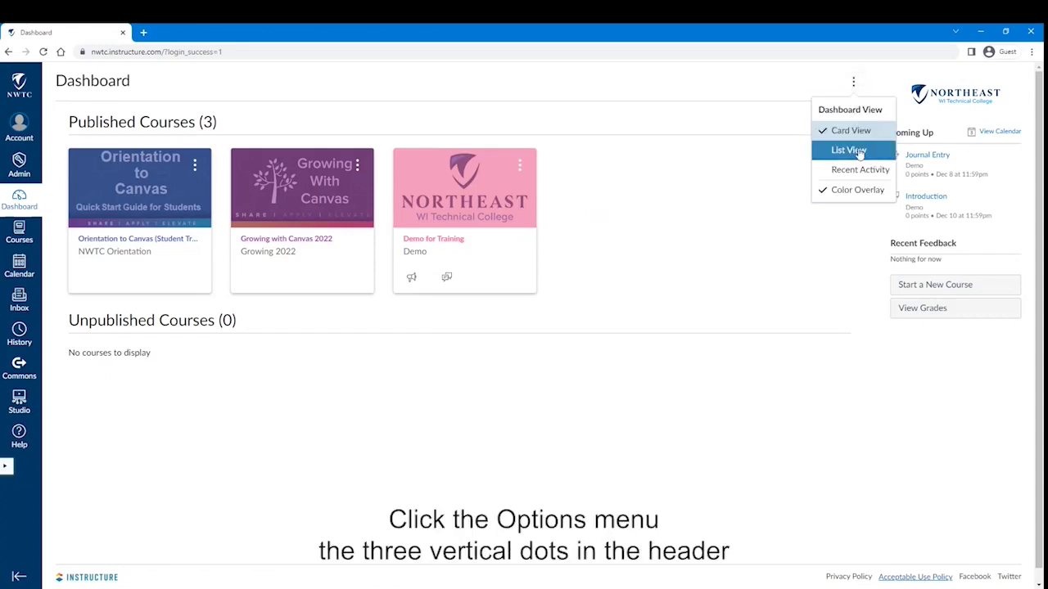
click(857, 191)
click(853, 83)
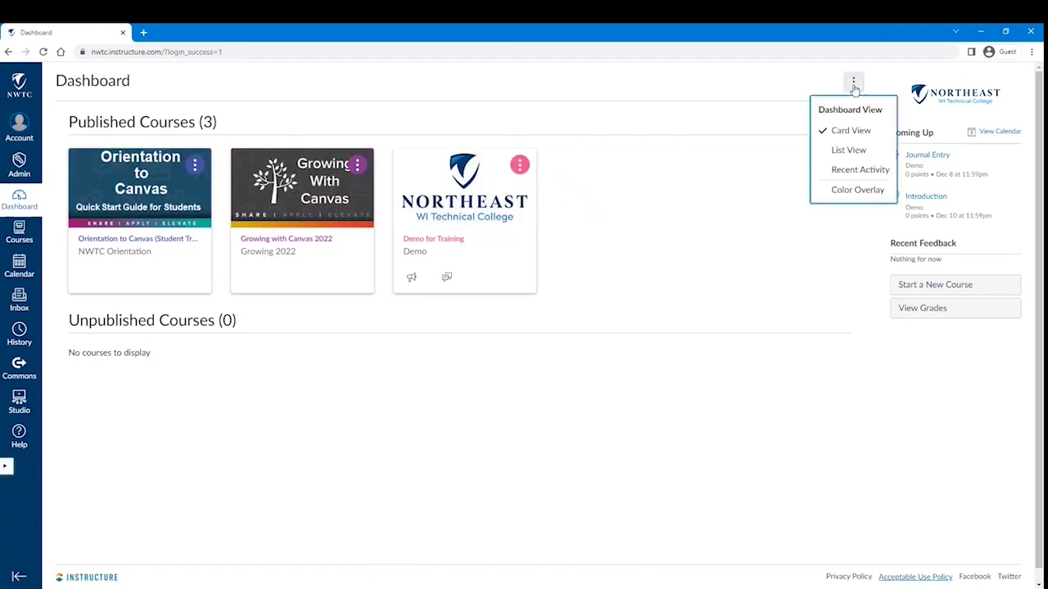
click(857, 191)
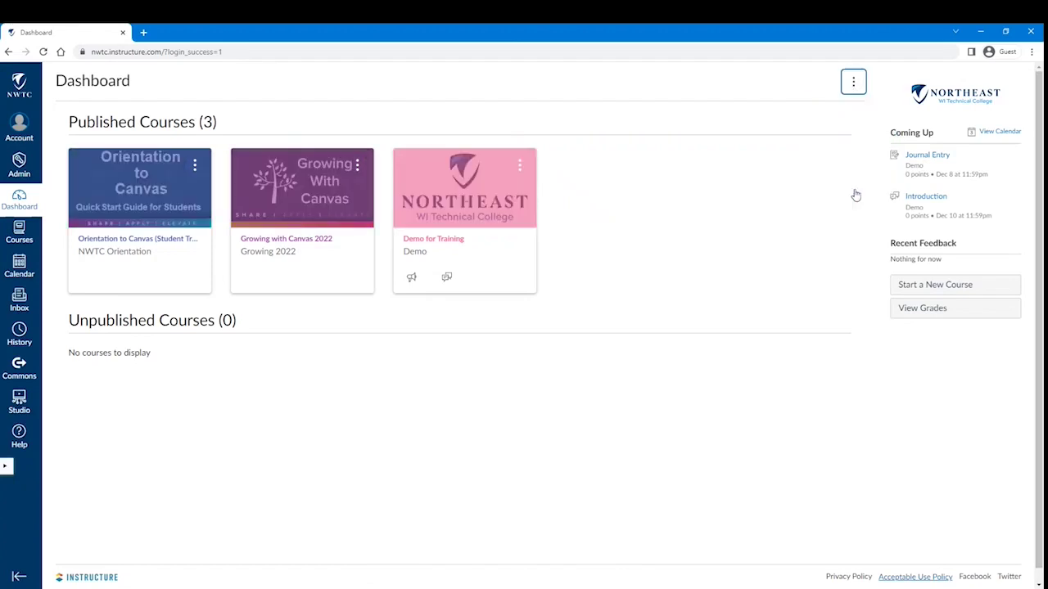
- Change the Orientation to Canvas course card colour to purple
click(195, 166)
click(212, 257)
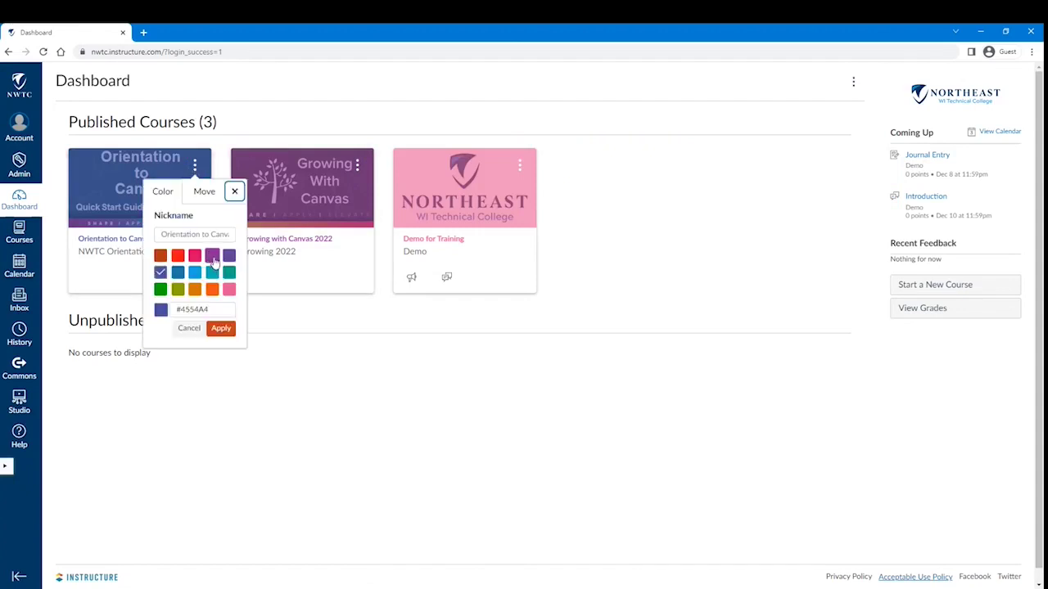
click(221, 328)
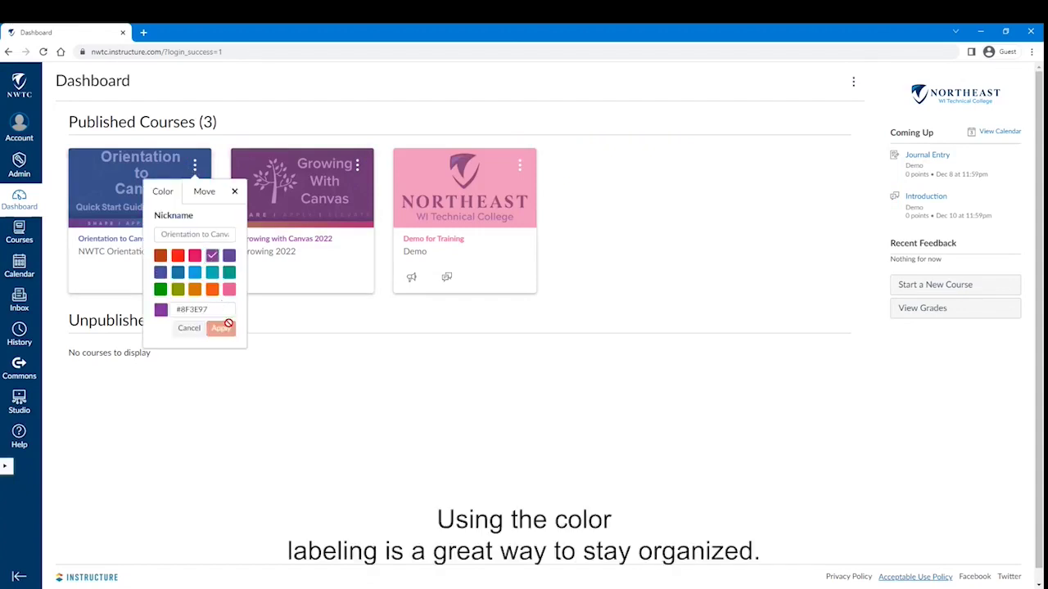
- Make the Growing with Canvas 2022 card blue, then view the December 2022 calendar
click(356, 166)
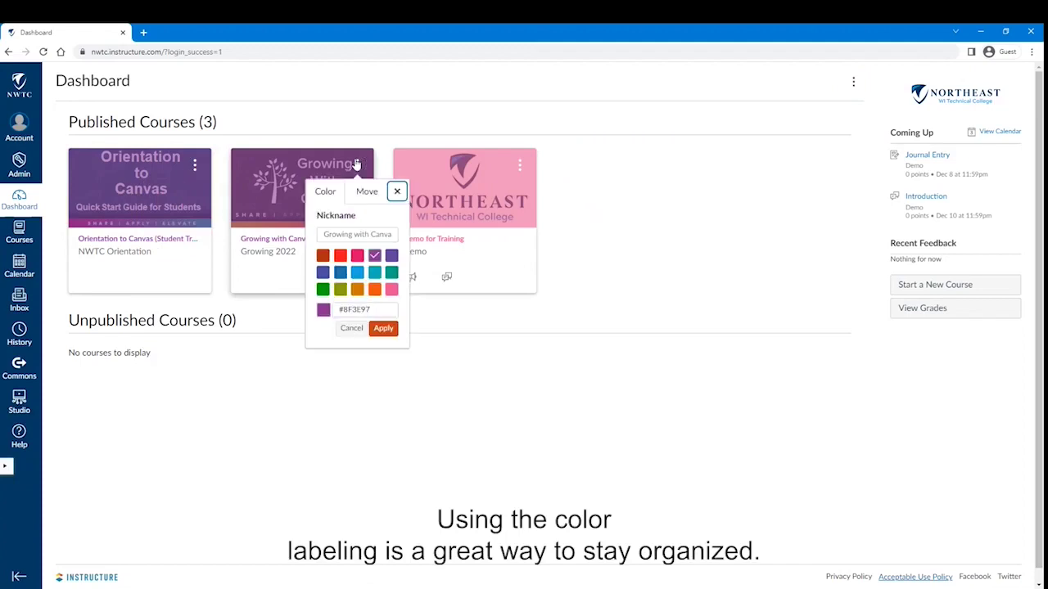
click(356, 259)
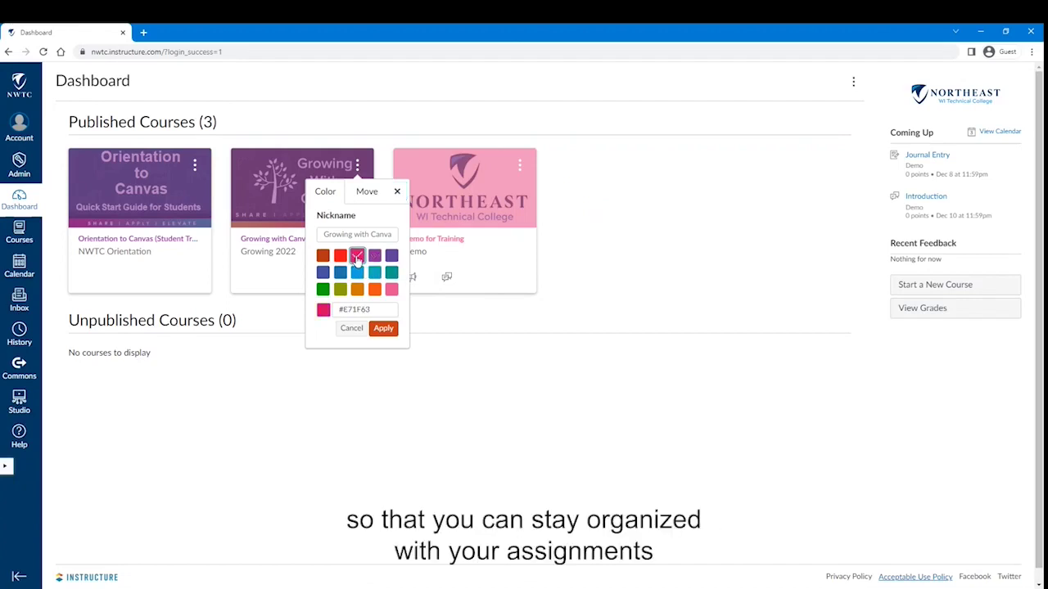
click(339, 273)
click(382, 328)
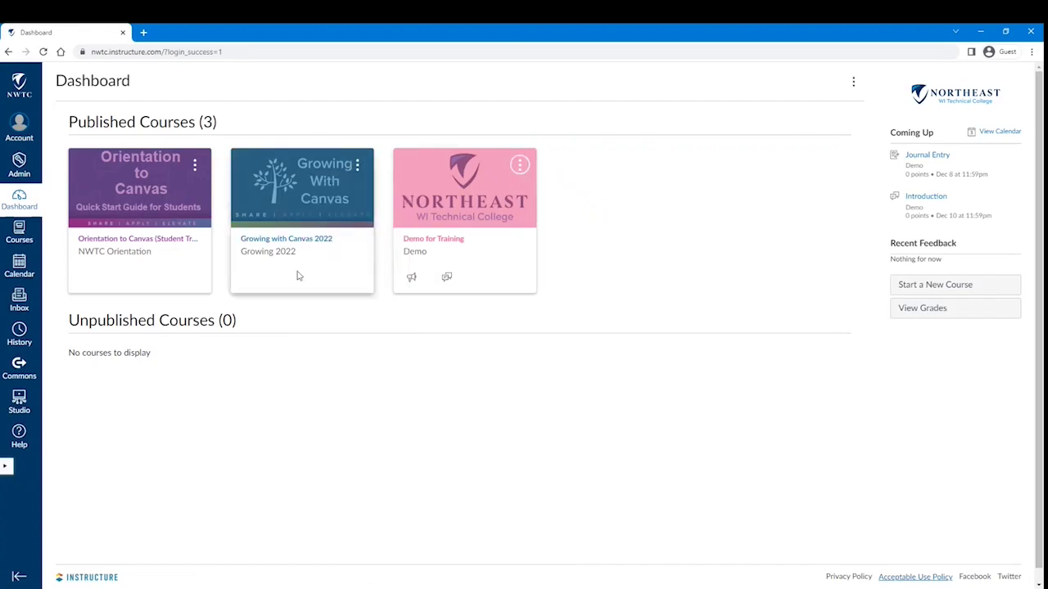
click(18, 275)
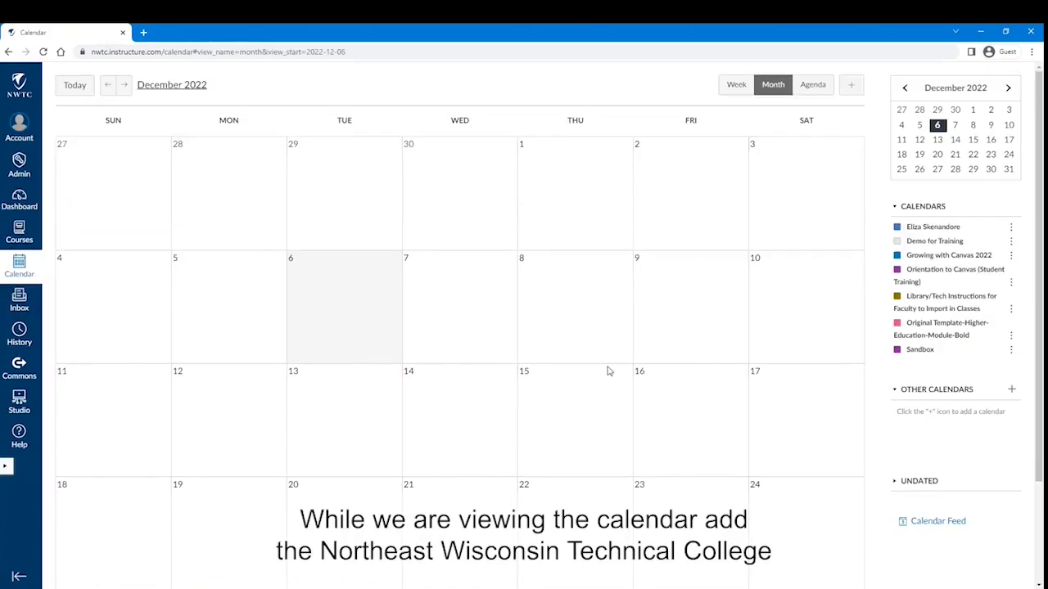
- Add the Northeast Wisconsin Technical College calendar under Other Calendars and save
click(1011, 391)
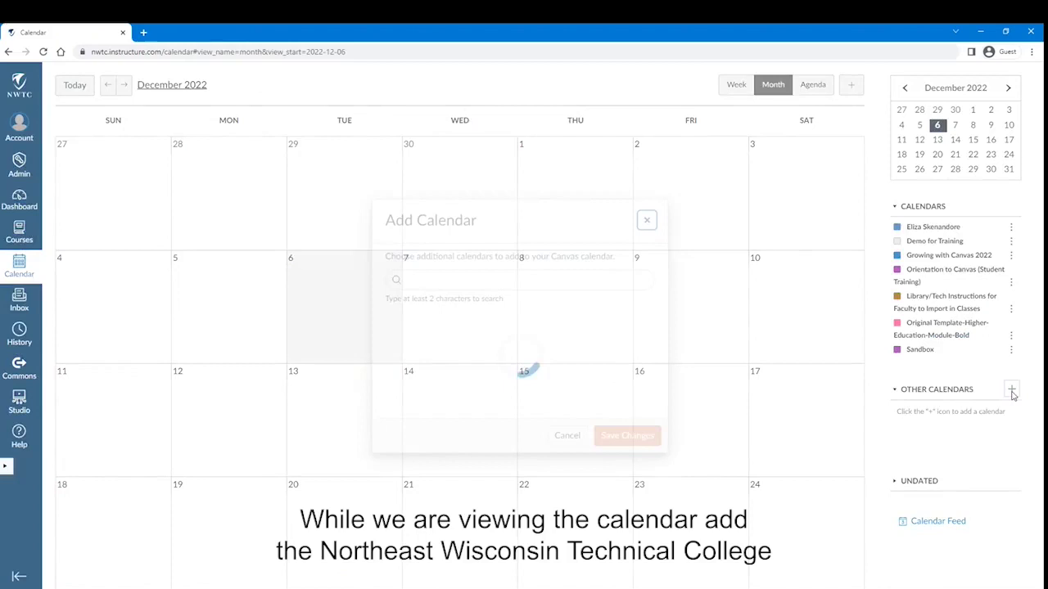
click(397, 368)
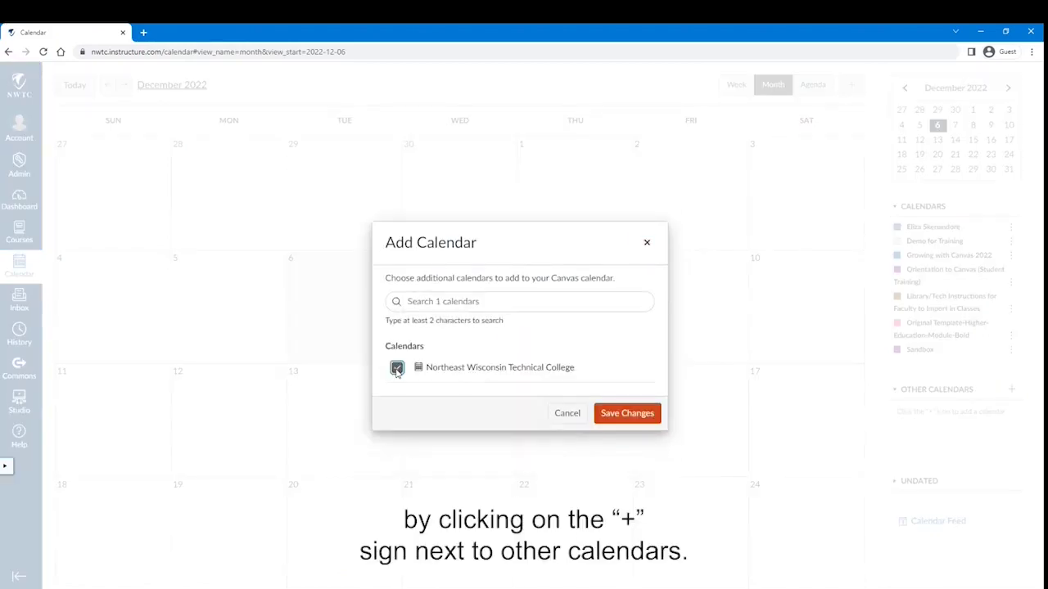
click(610, 412)
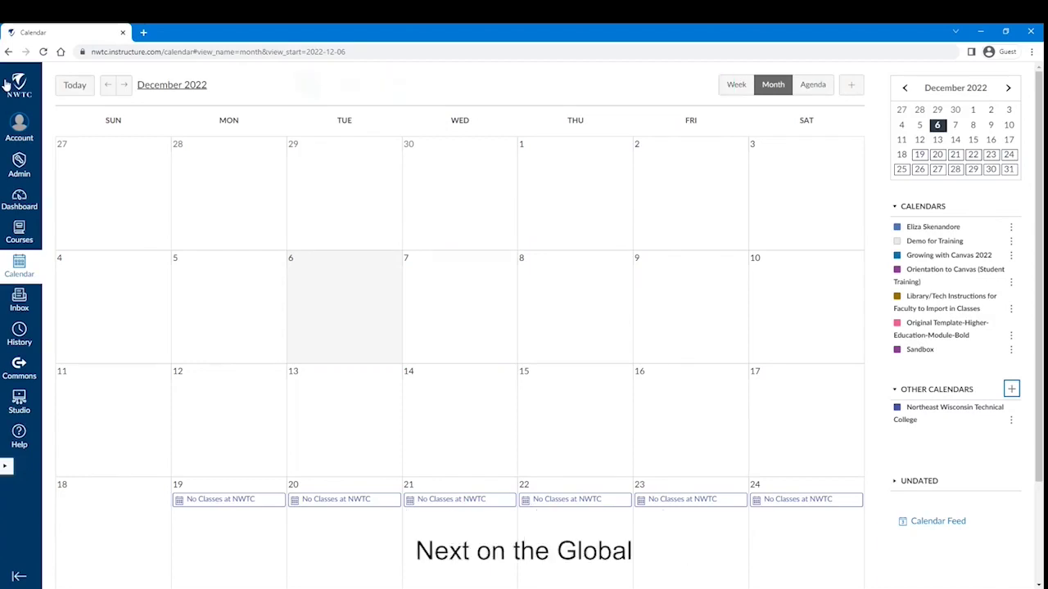
- Unstar Orientation to Canvas (Student Training) in All Courses, leaving only Demo for Training favourited
click(24, 232)
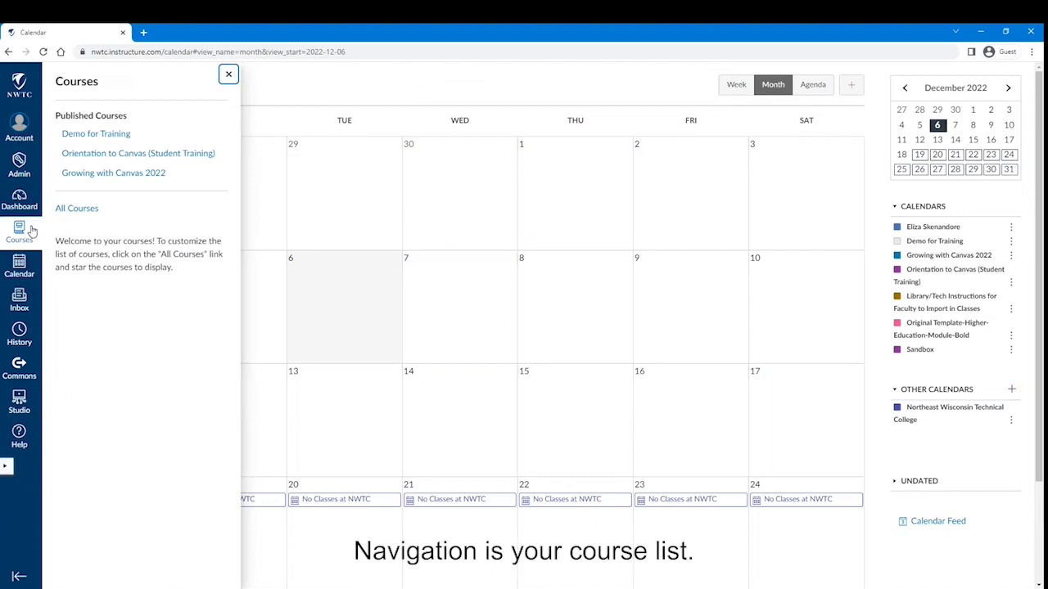
click(72, 210)
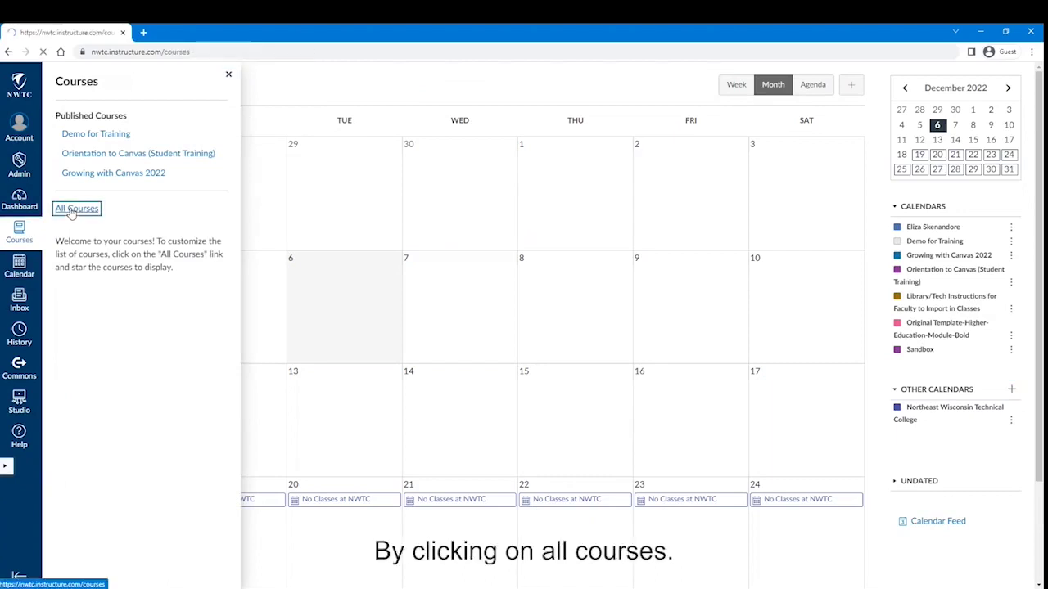
click(63, 289)
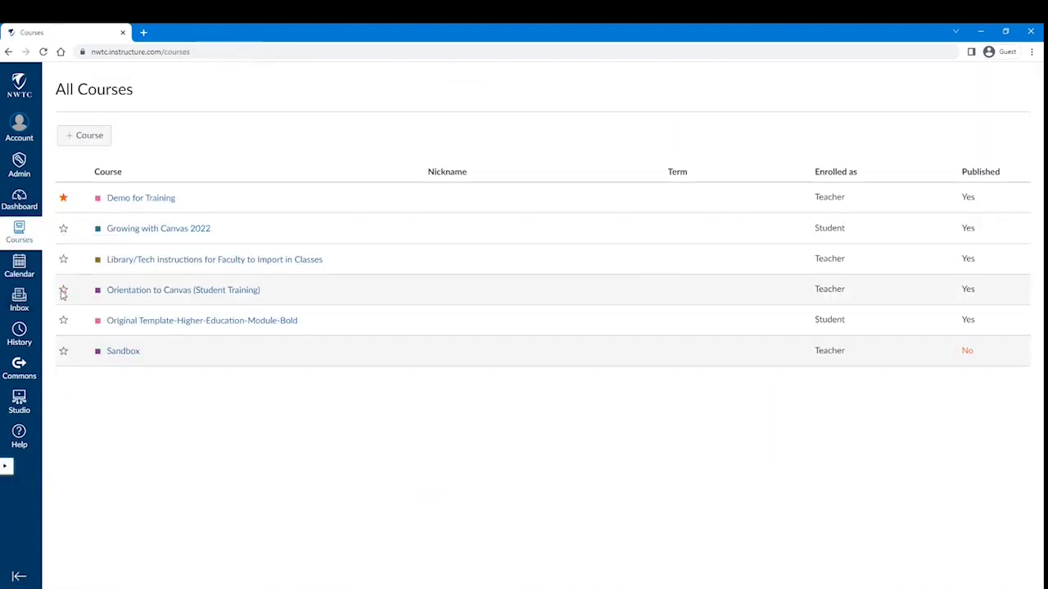
click(28, 209)
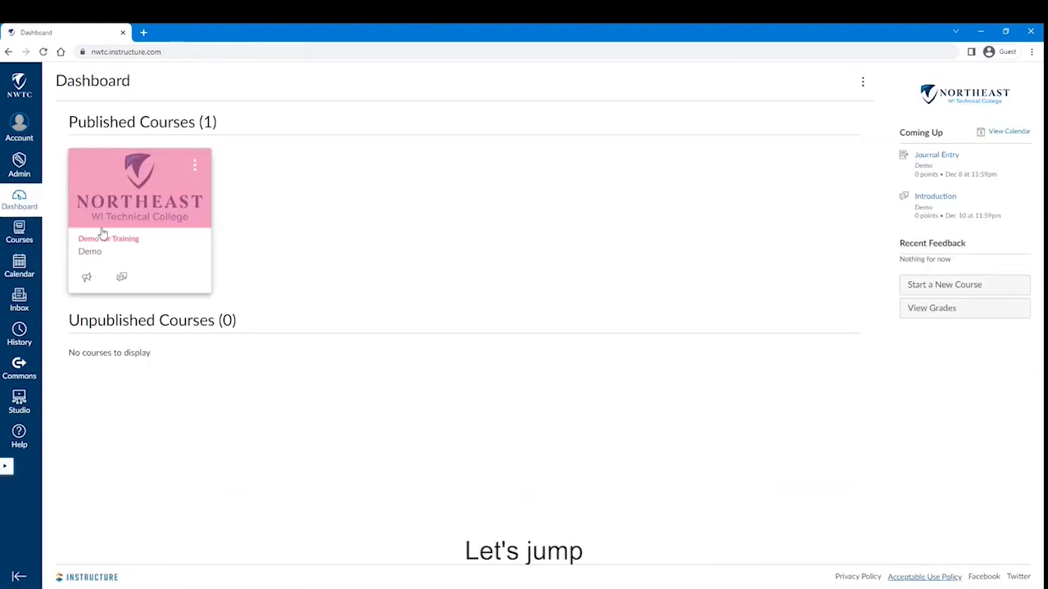
- Open the Demo for Training course home and toggle its navigation menu off and back on
click(102, 235)
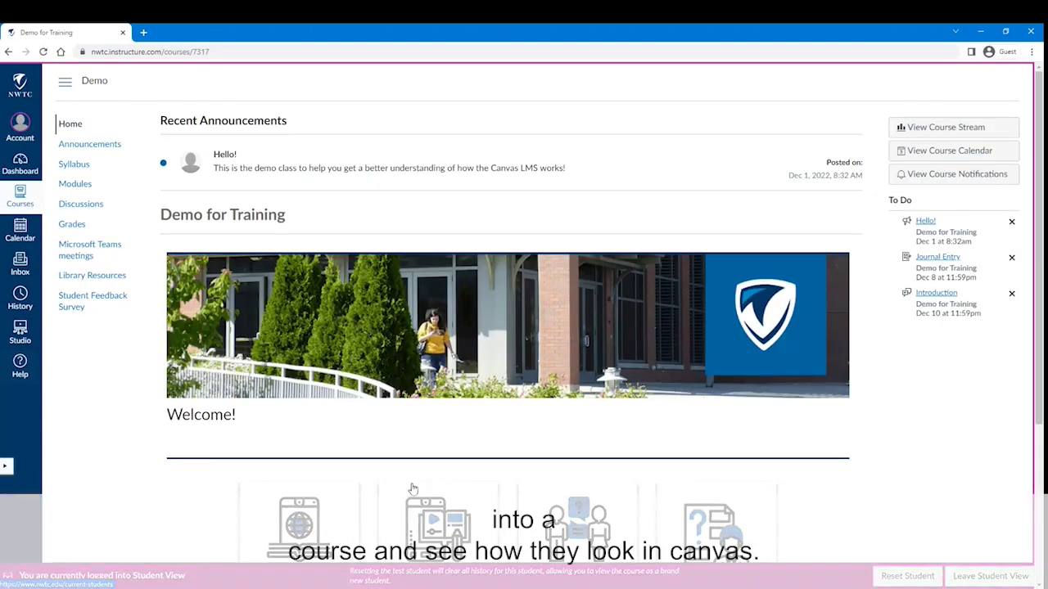
click(65, 83)
click(65, 83)
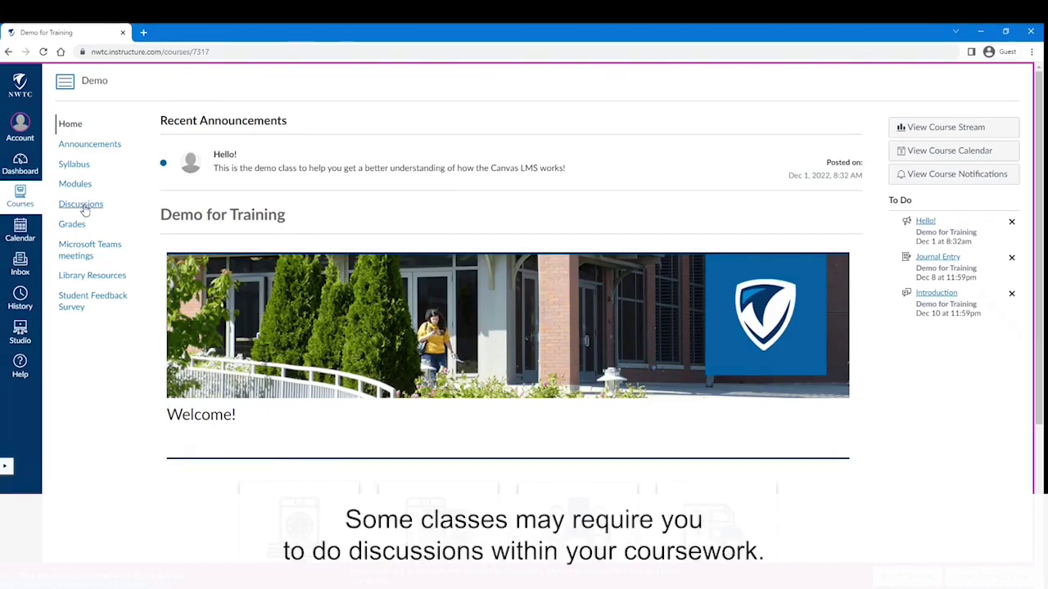
- Post a reply introducing the student by name in the Introduction discussion
click(82, 206)
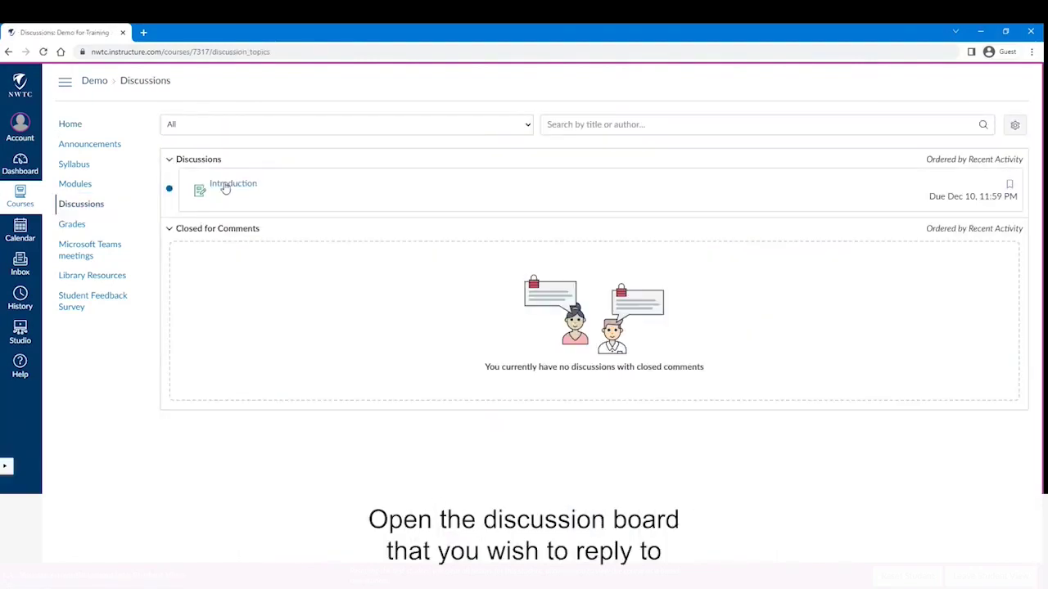
click(226, 185)
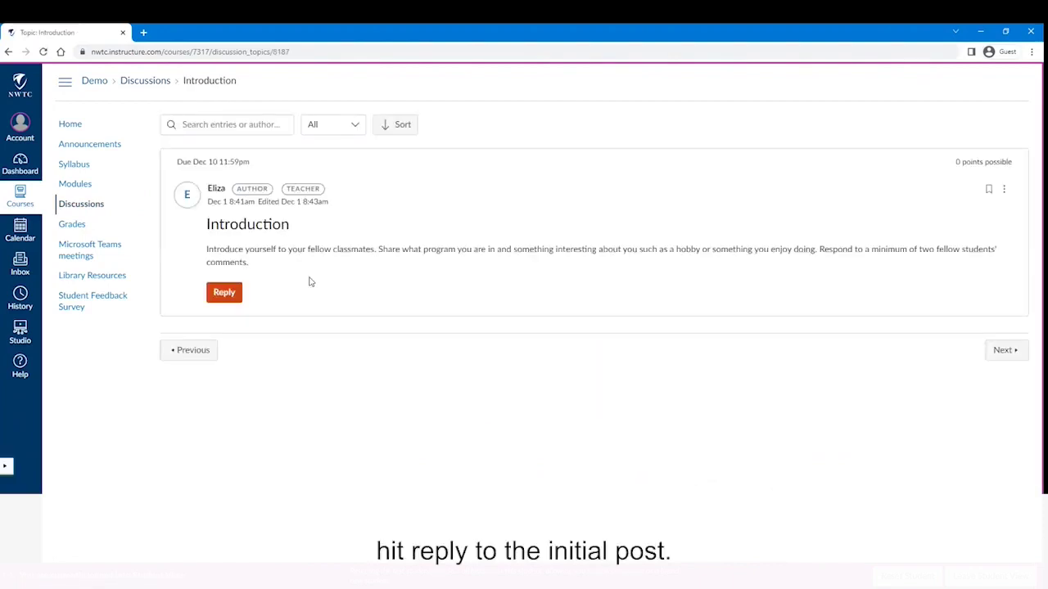
click(225, 292)
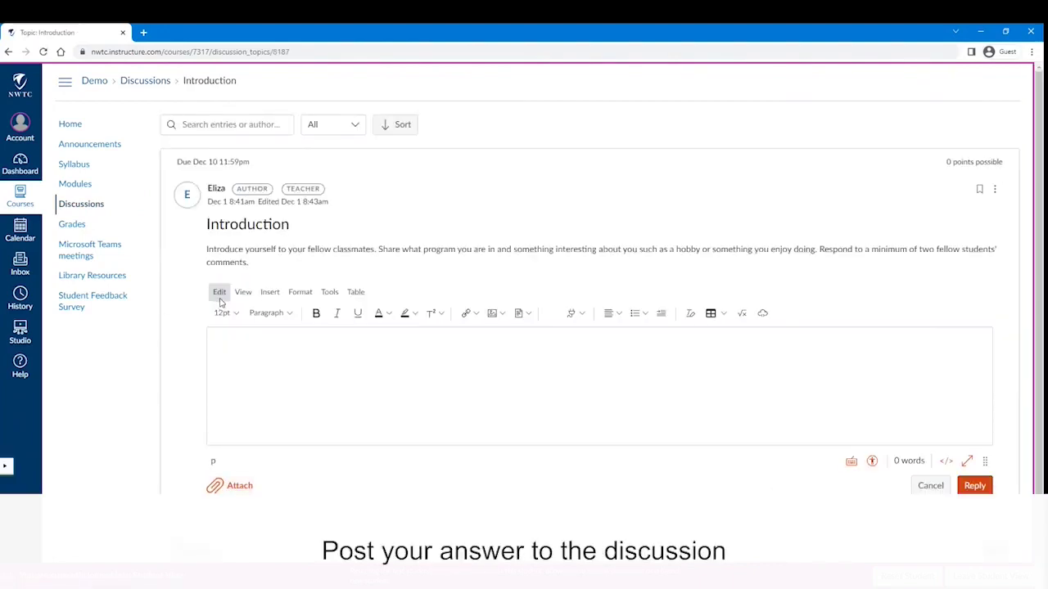
click(265, 346)
text(Hello my name is Eliza)
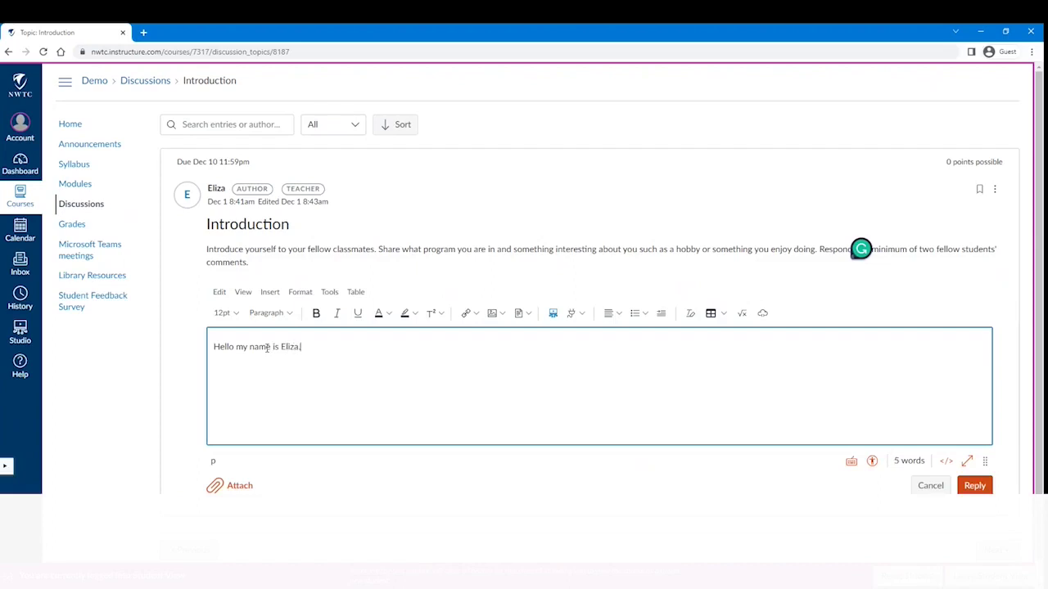
text(.)
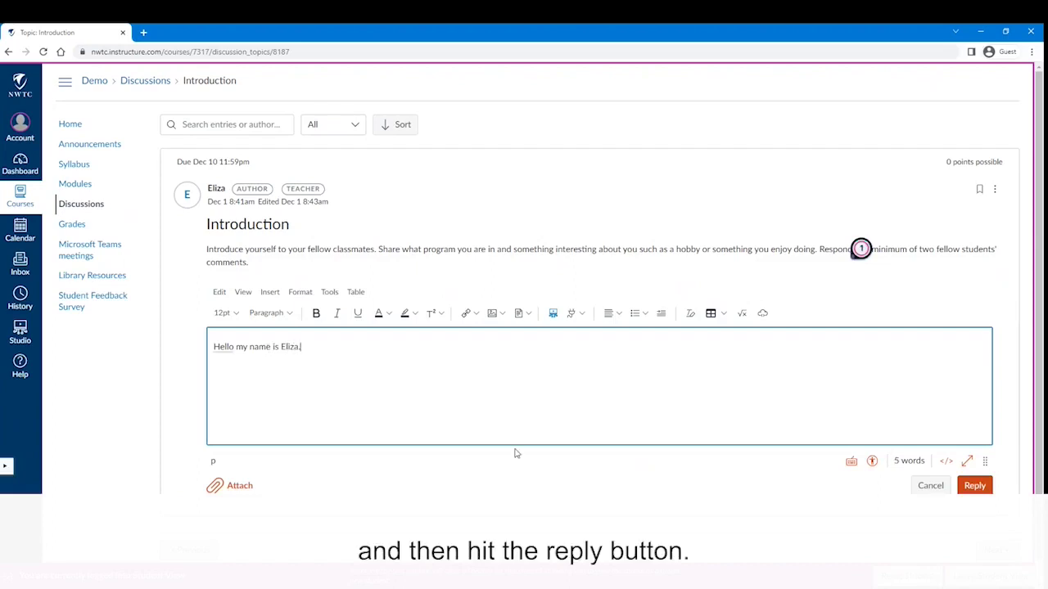
click(974, 487)
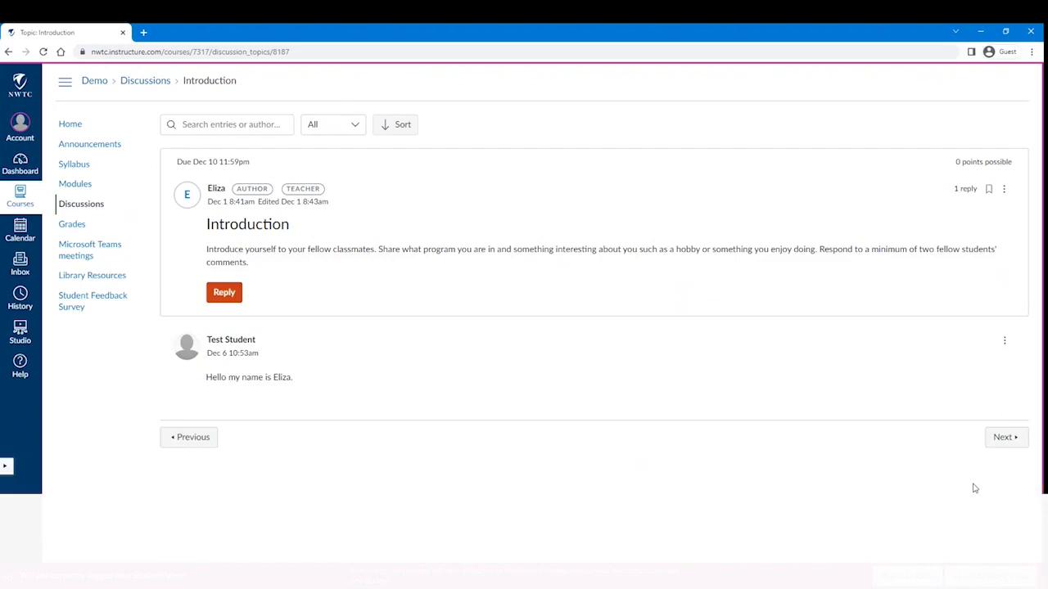